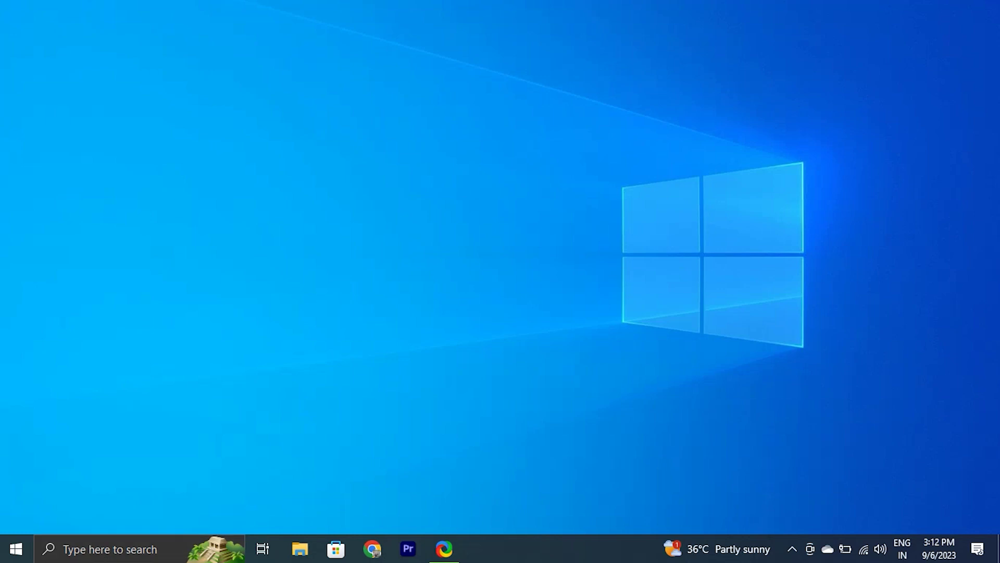
- Open File Explorer's Folder Options and confirm 'Double-click to open an item' stays selected
{"action": "left_click", "coordinate": [109, 549]}
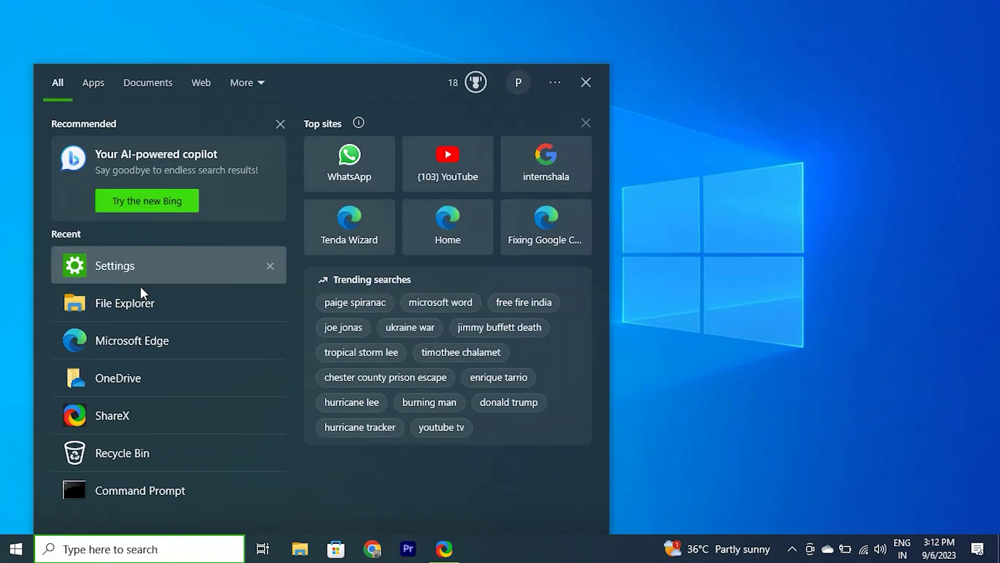
{"action": "left_click", "coordinate": [136, 302]}
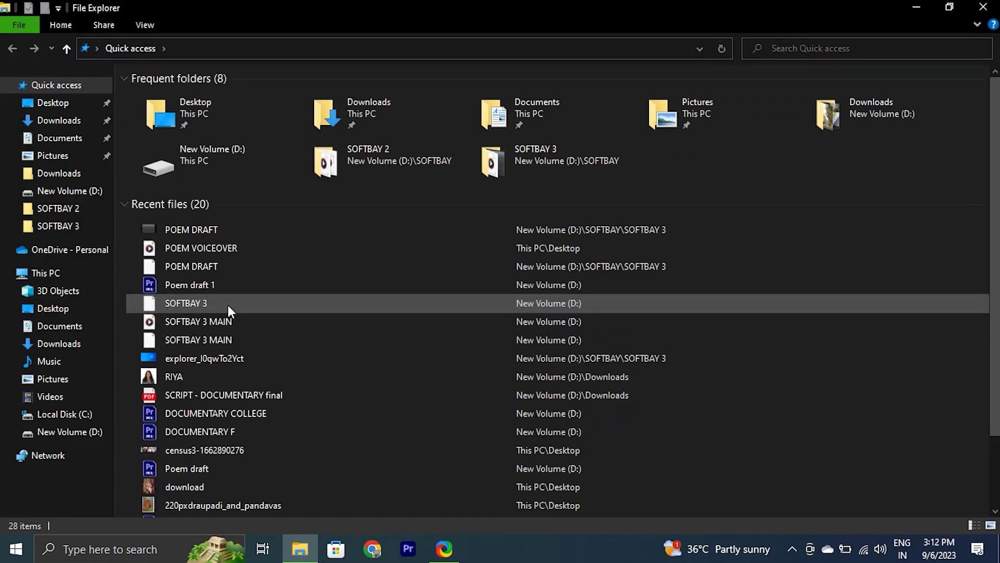
{"action": "left_click", "coordinate": [149, 28]}
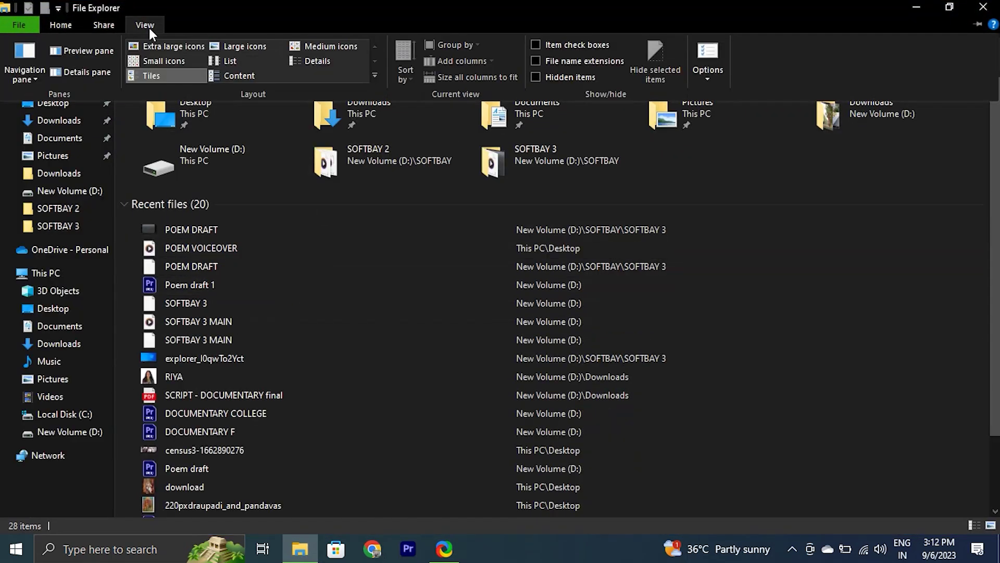
{"action": "left_click", "coordinate": [703, 53]}
{"action": "left_click_drag", "start_coordinate": [228, 87], "coordinate": [530, 64]}
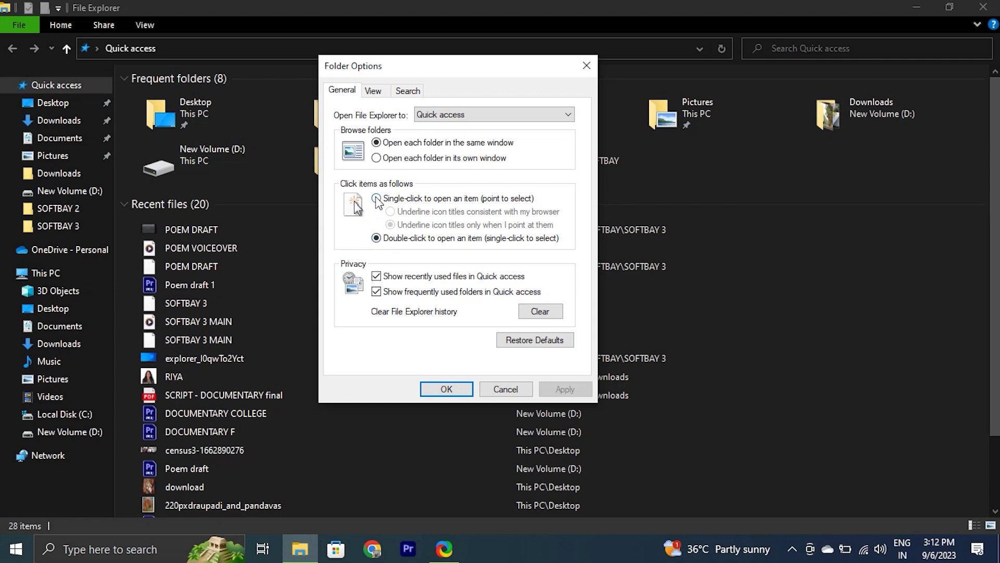
{"action": "left_click", "coordinate": [440, 389]}
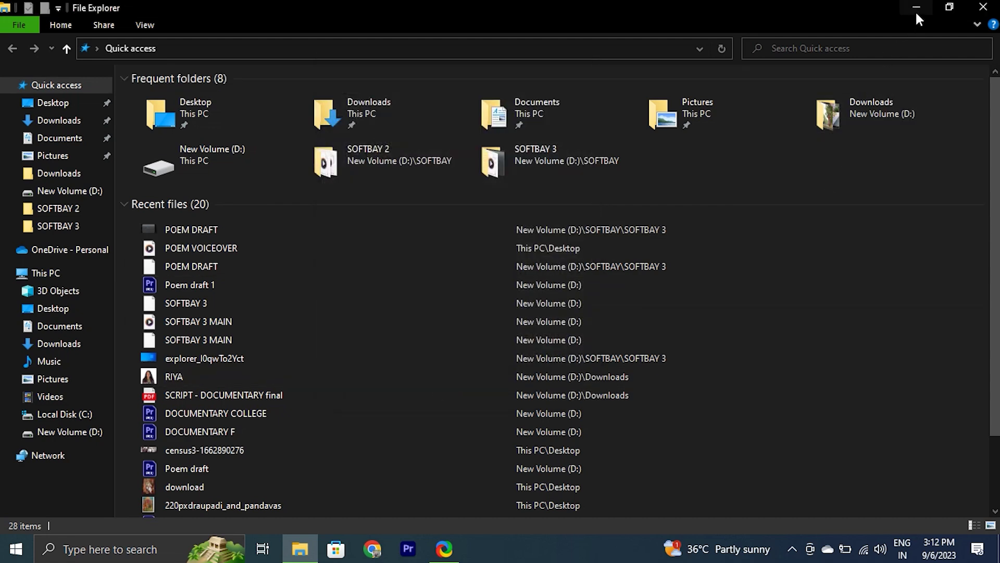
- Minimize the File Explorer window to reveal the empty desktop
{"action": "left_click", "coordinate": [916, 10]}
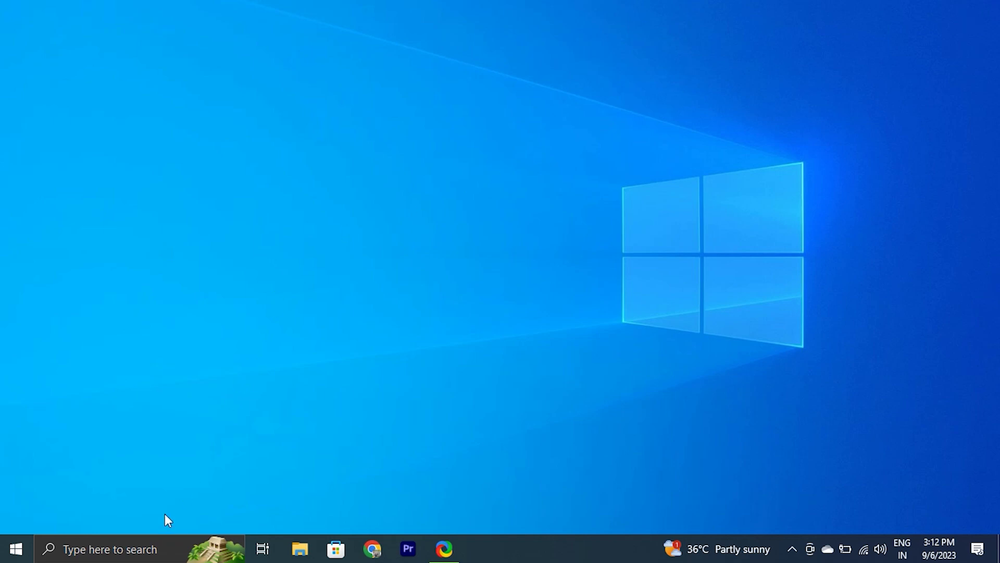
- Launch Settings and go to Devices > Mouse > Additional mouse options
{"action": "left_click", "coordinate": [157, 548]}
{"action": "type", "text": "se"}
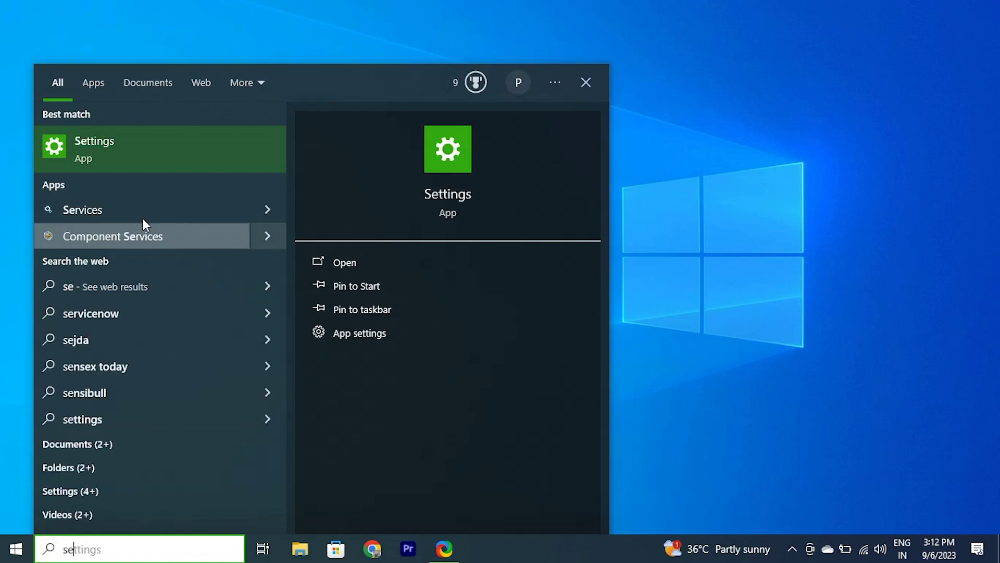
{"action": "left_click", "coordinate": [133, 145]}
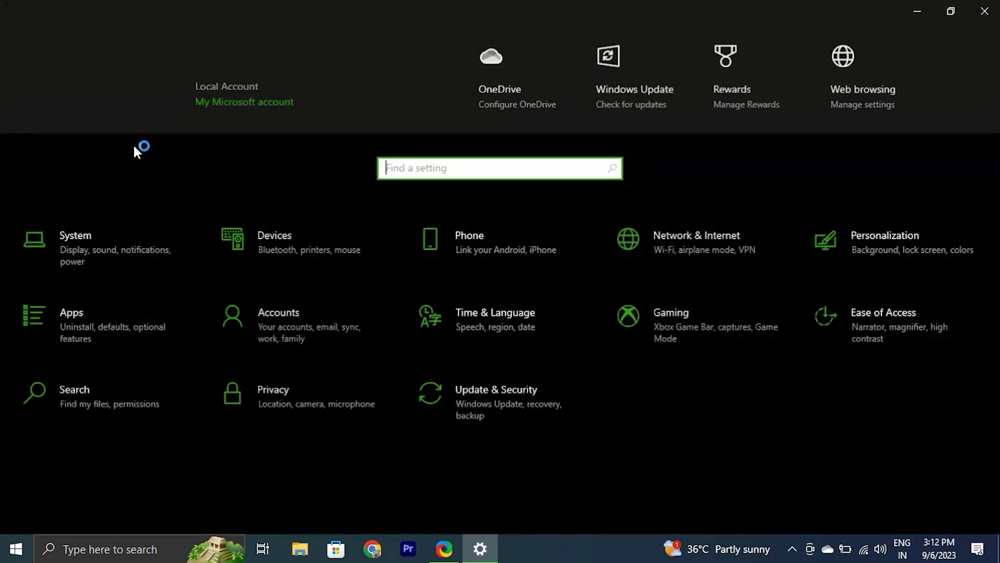
{"action": "left_click", "coordinate": [302, 267]}
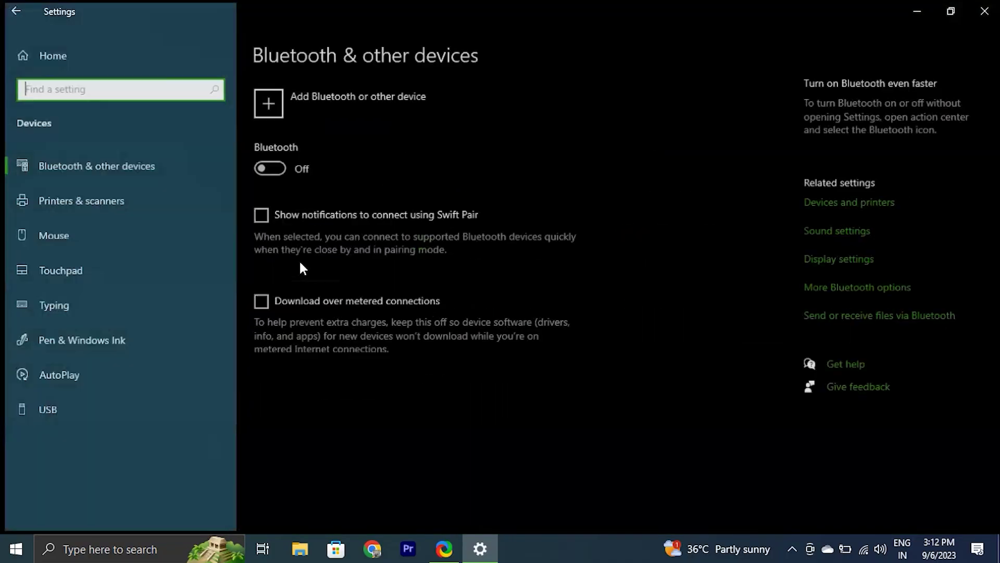
{"action": "left_click", "coordinate": [128, 248]}
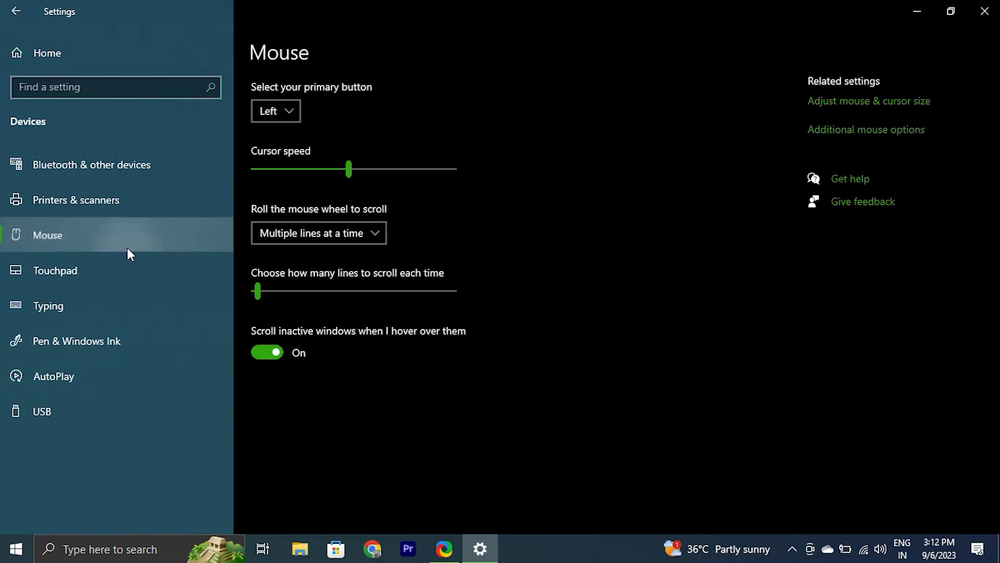
{"action": "left_click", "coordinate": [810, 129]}
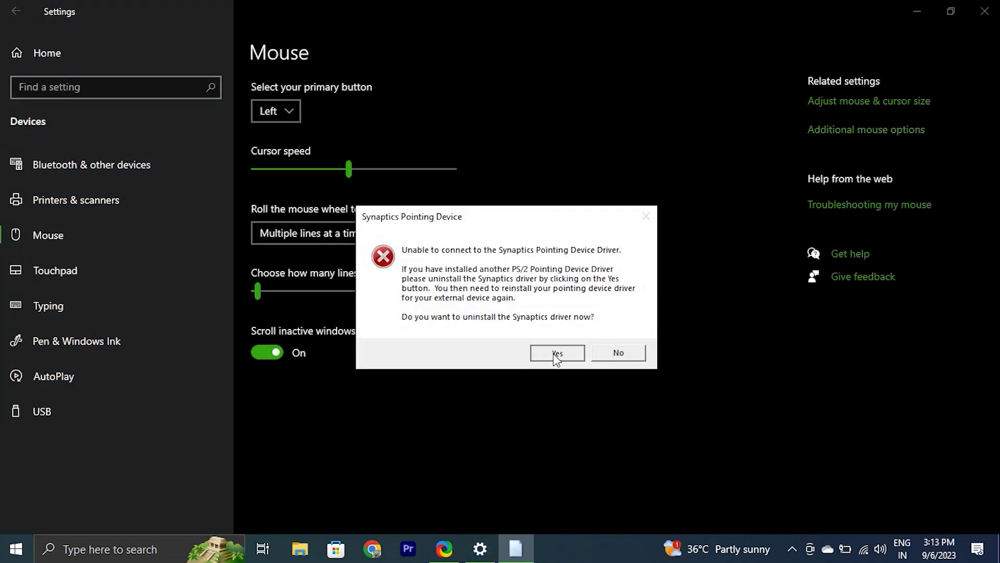
- Test double-click speed on the sample folder and save it about two-thirds toward Fast
{"action": "left_click", "coordinate": [557, 353]}
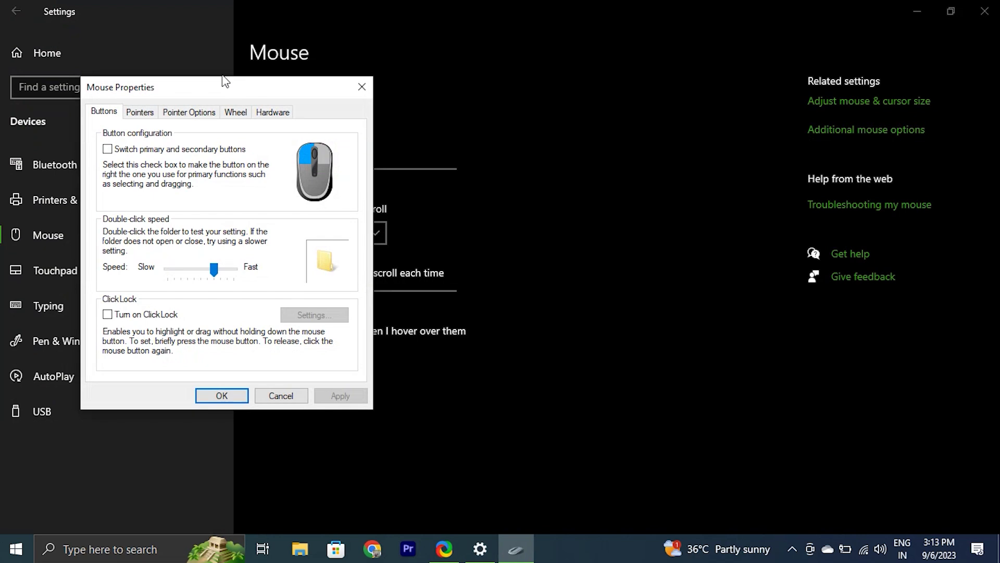
{"action": "left_click_drag", "start_coordinate": [221, 78], "coordinate": [512, 88]}
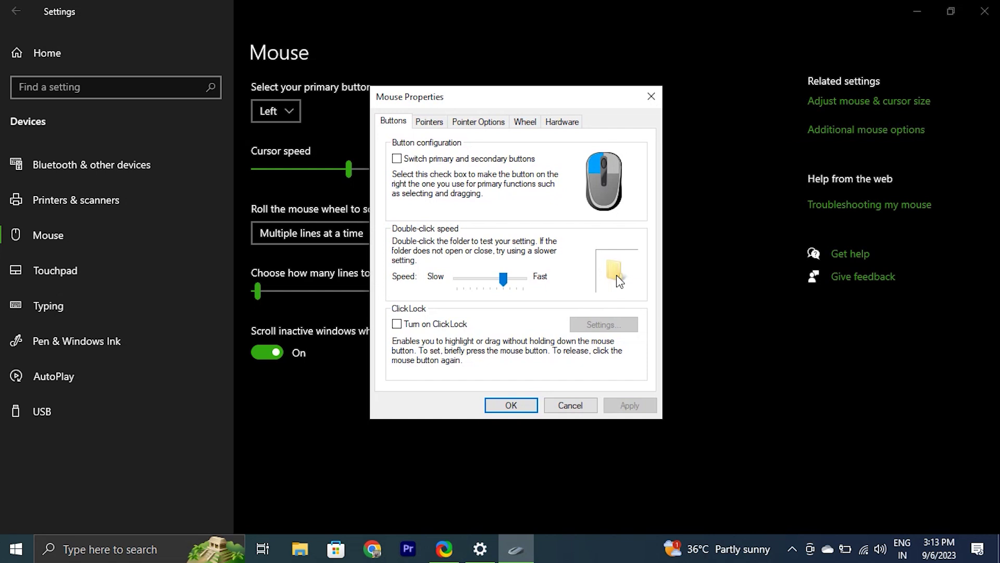
{"action": "left_click_drag", "start_coordinate": [508, 280], "coordinate": [524, 280]}
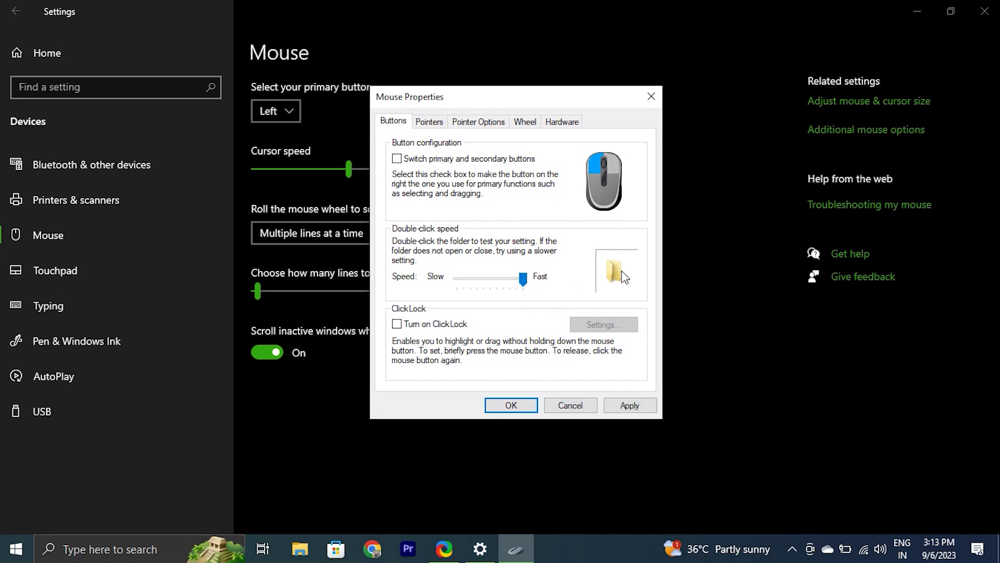
{"action": "left_click_drag", "start_coordinate": [524, 282], "coordinate": [447, 286]}
{"action": "double_click", "coordinate": [616, 282]}
{"action": "mouse_move", "coordinate": [461, 282]}
{"action": "left_mouse_down"}
{"action": "mouse_move", "coordinate": [521, 283]}
{"action": "mouse_move", "coordinate": [436, 282]}
{"action": "mouse_move", "coordinate": [494, 282]}
{"action": "left_mouse_up"}
{"action": "left_click_drag", "start_coordinate": [492, 279], "coordinate": [493, 279]}
{"action": "left_click", "coordinate": [526, 405]}
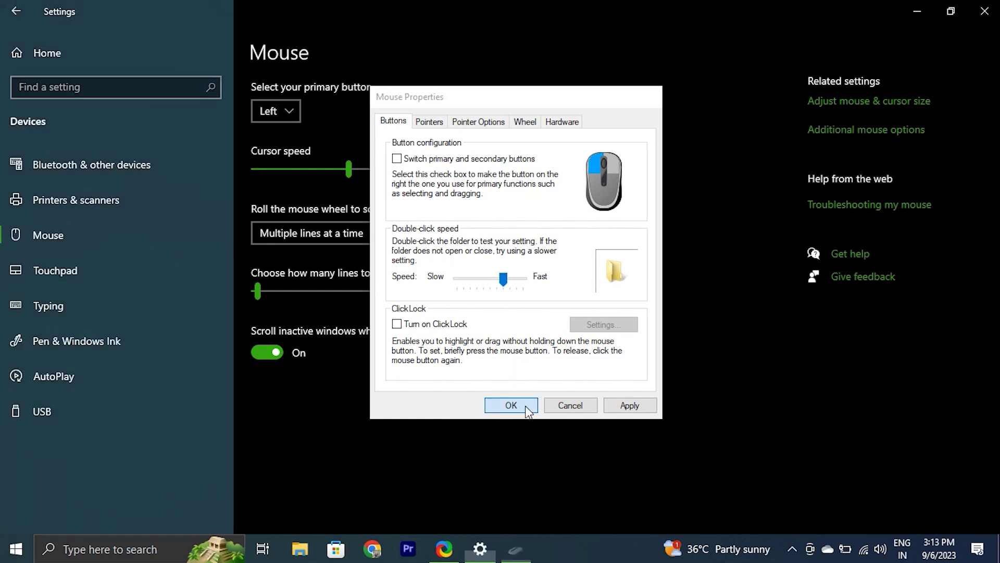
- Close the Windows Settings window
{"action": "left_click", "coordinate": [984, 11]}
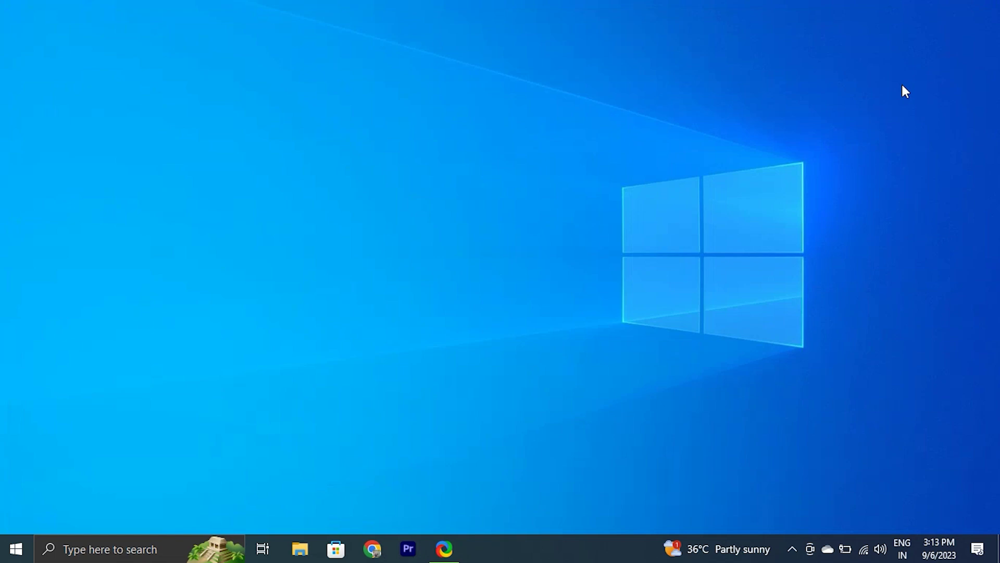
- Open Device Manager and uninstall the HID-compliant mouse under Mice and other pointing devices
{"action": "key", "text": "super+x"}
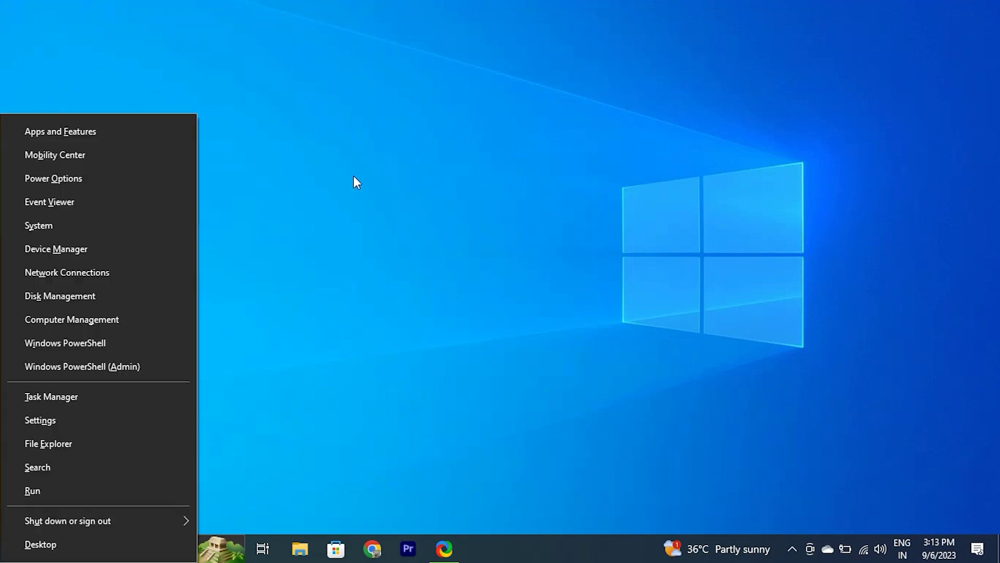
{"action": "left_click", "coordinate": [66, 249]}
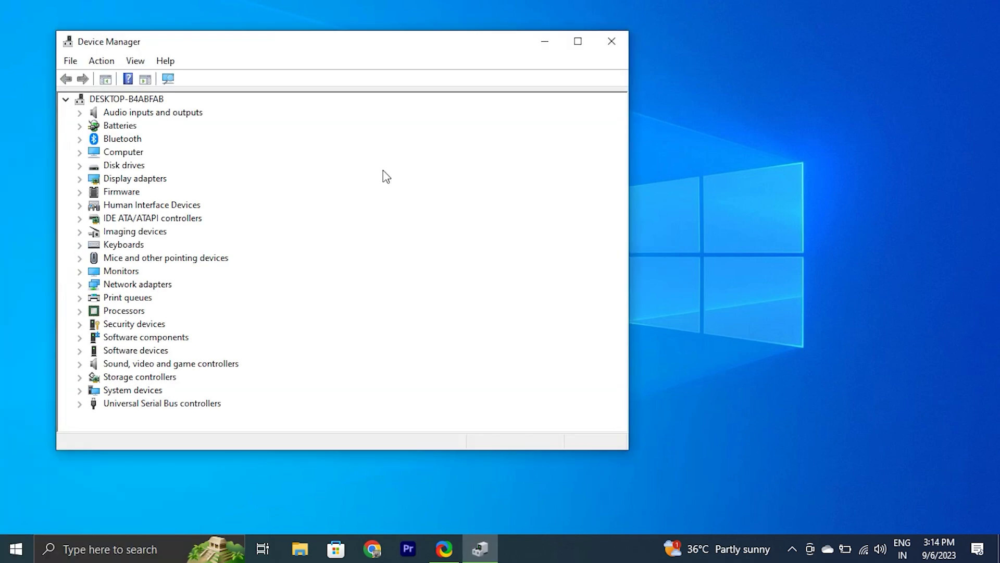
{"action": "left_click", "coordinate": [583, 40]}
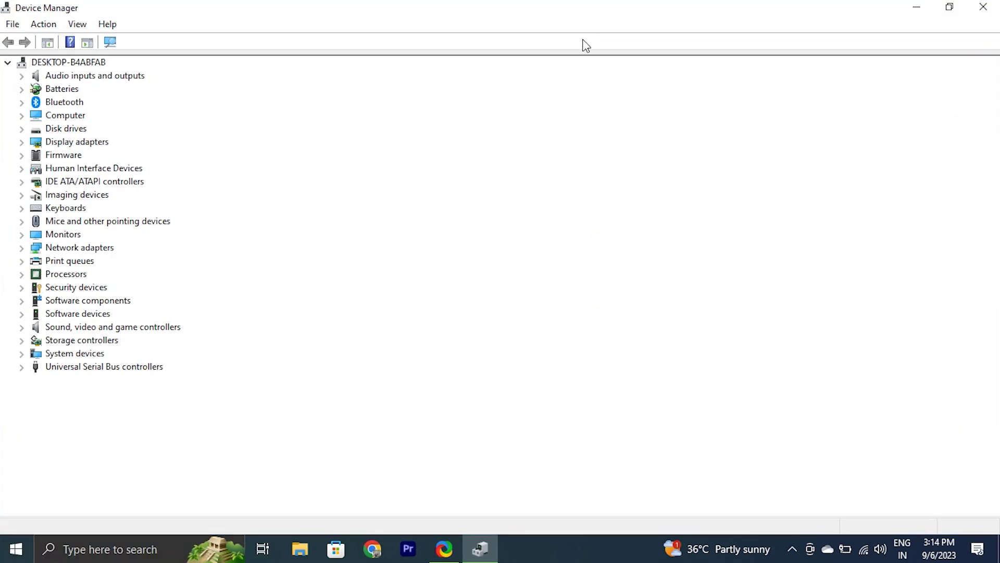
{"action": "left_click", "coordinate": [23, 221]}
{"action": "left_click", "coordinate": [86, 236]}
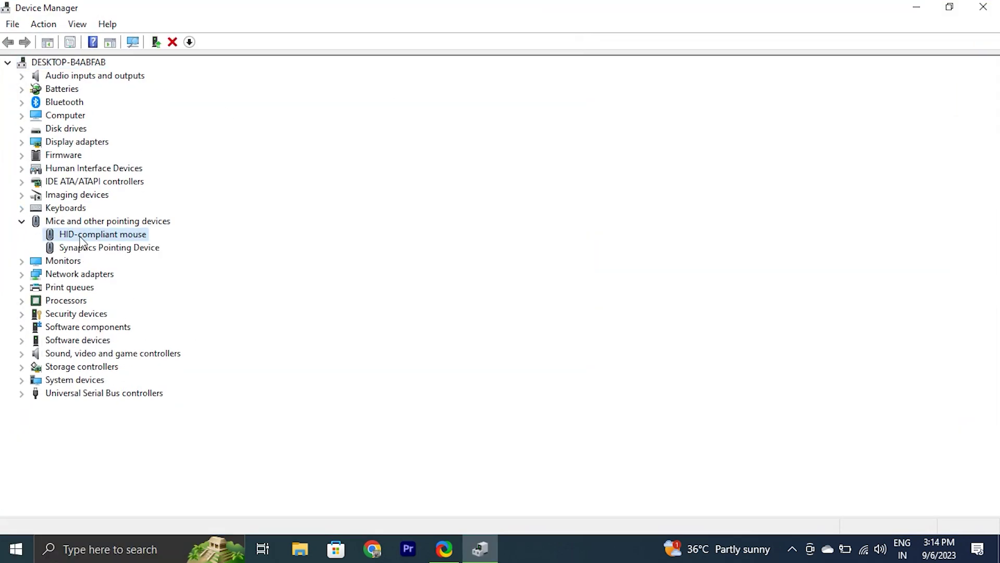
{"action": "right_click", "coordinate": [86, 237]}
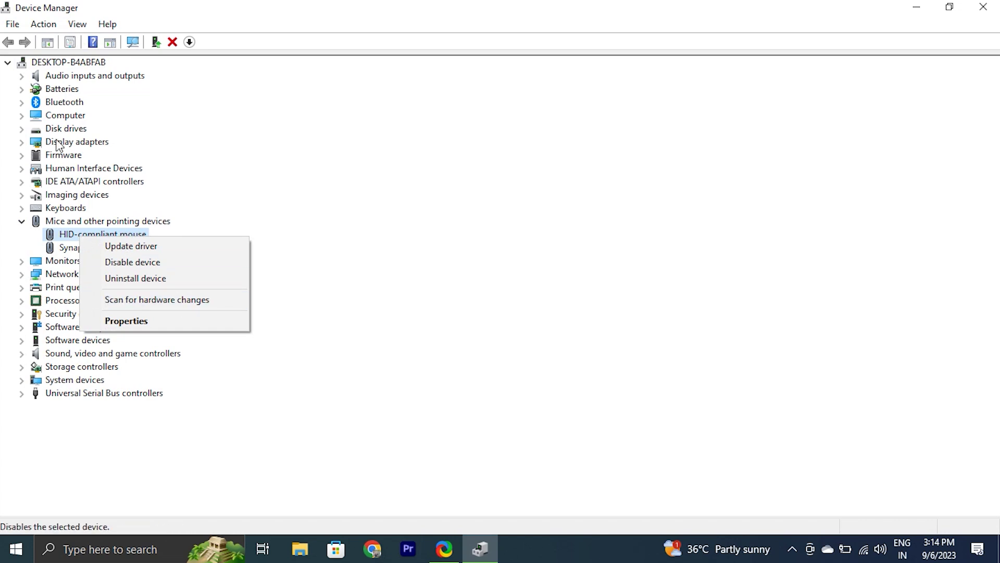
{"action": "left_click", "coordinate": [166, 274]}
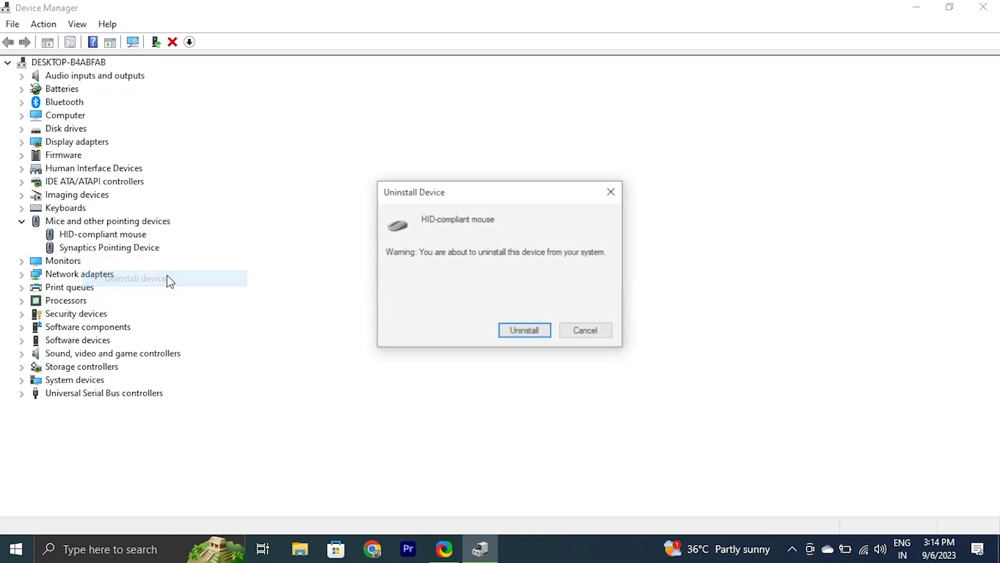
{"action": "left_click", "coordinate": [514, 332]}
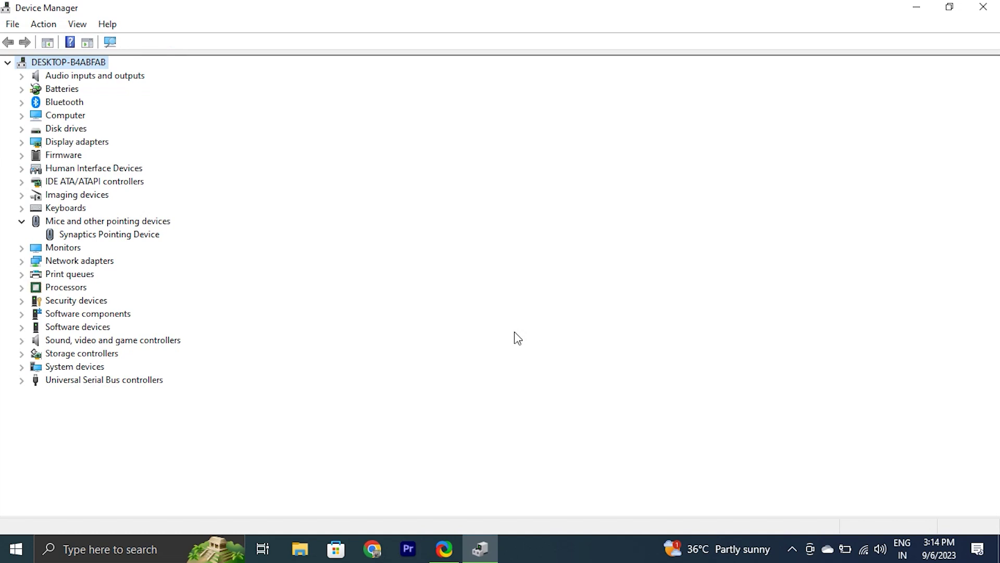
- Scan for hardware changes to reinstall the HID-compliant mouse, then show the desktop
{"action": "key", "text": "alt"}
{"action": "key", "text": "Right"}
{"action": "key", "text": "Down"}
{"action": "key", "text": "Right"}
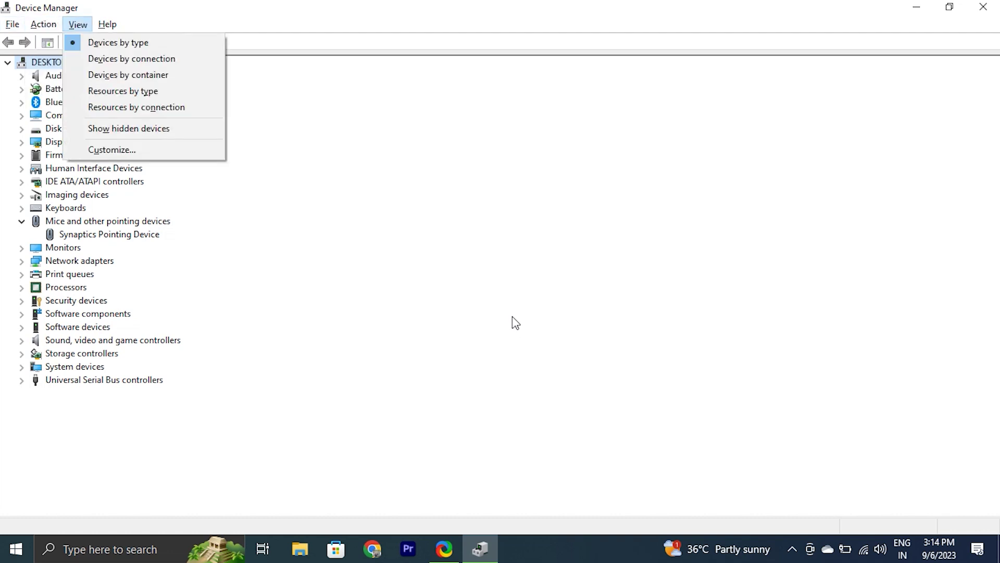
{"action": "key", "text": "Left"}
{"action": "key", "text": "Return"}
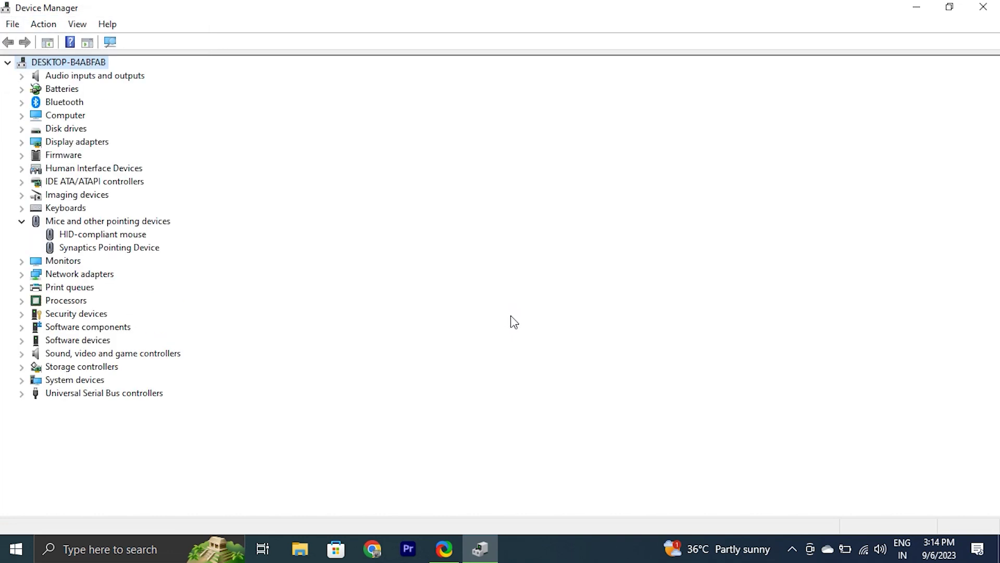
{"action": "key", "text": "Down"}
{"action": "key", "text": "Down"}
{"action": "key", "text": "Down"}
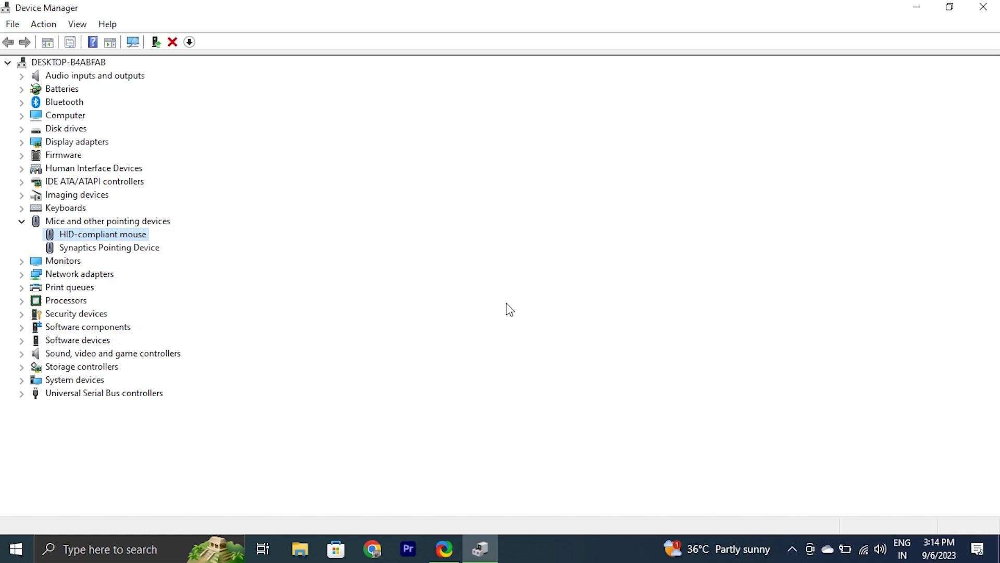
{"action": "key", "text": "super+d"}
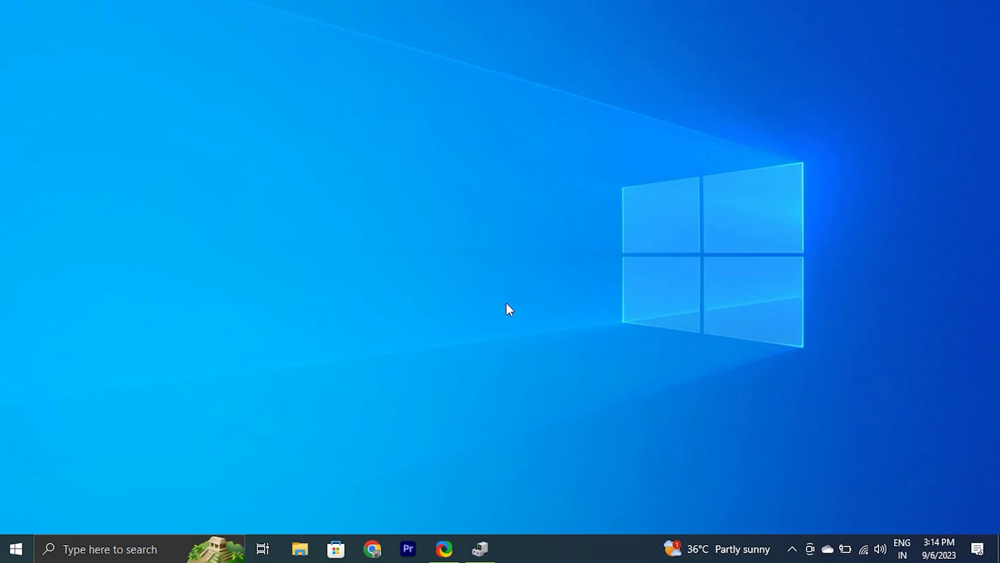
{"action": "key", "text": "super"}
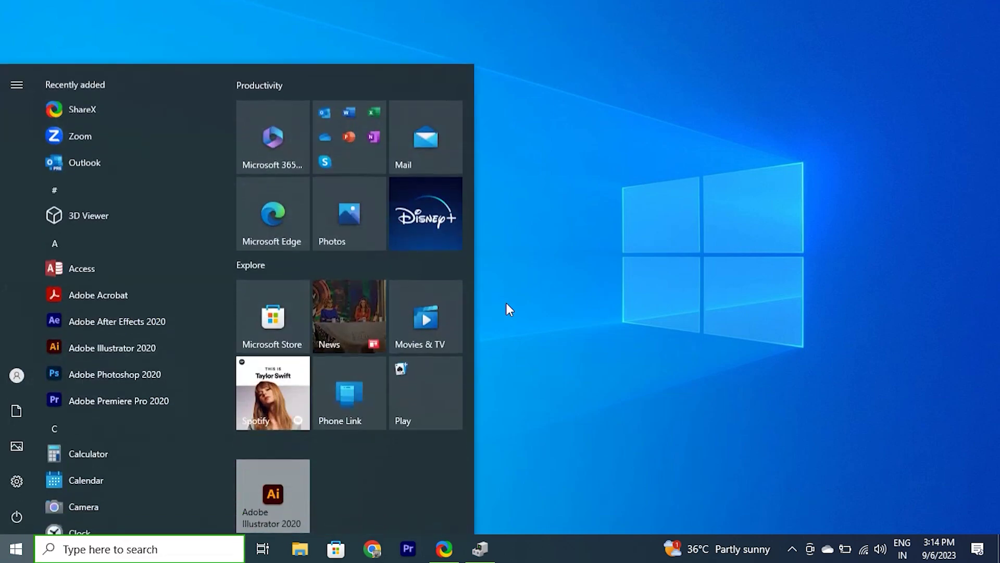
{"action": "key", "text": "Down"}
{"action": "key", "text": "Down"}
{"action": "key", "text": "Down"}
{"action": "key", "text": "Down"}
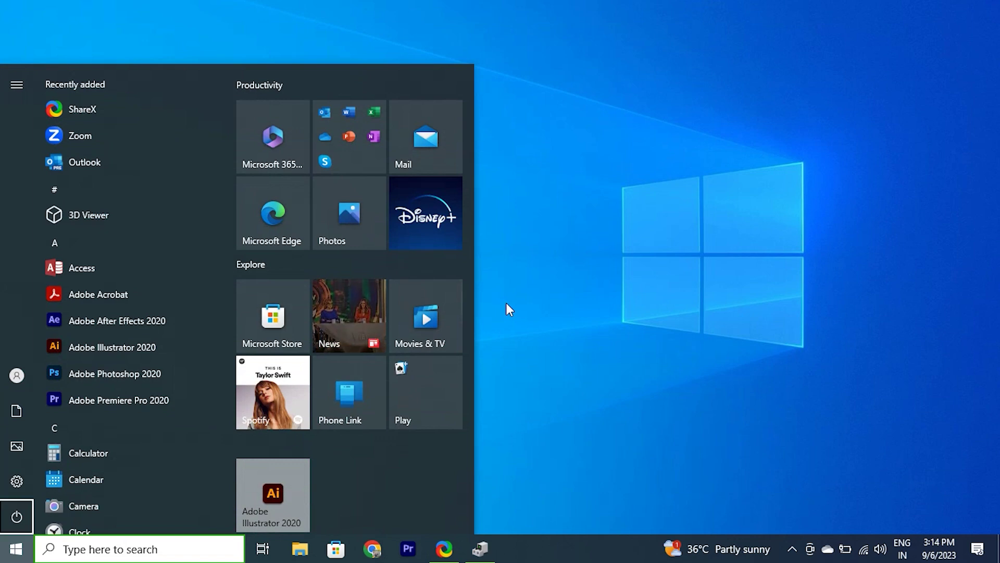
{"action": "key", "text": "Return"}
{"action": "key", "text": "Down"}
{"action": "key", "text": "Down"}
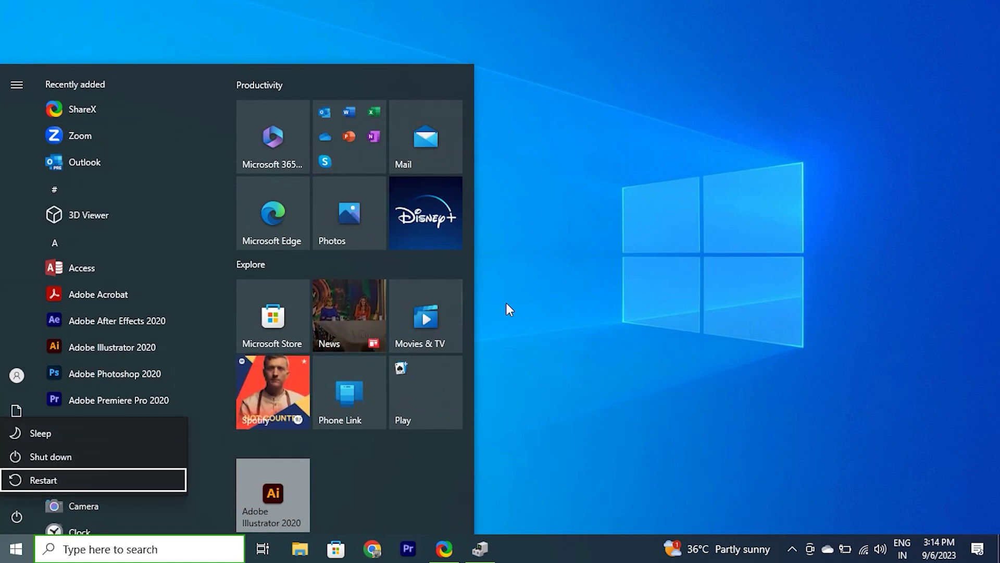
{"action": "left_click", "coordinate": [792, 548]}
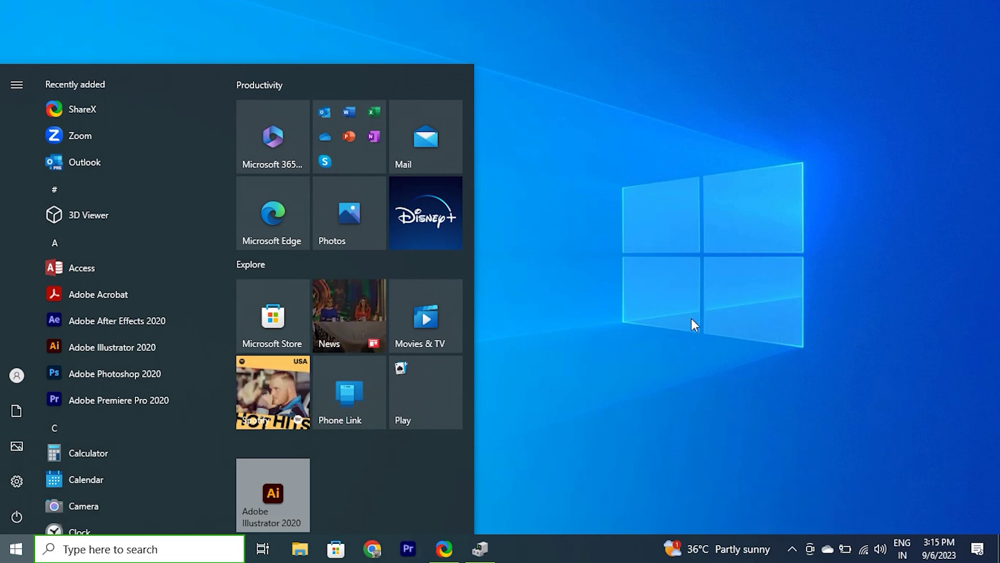
{"action": "key", "text": "Escape"}
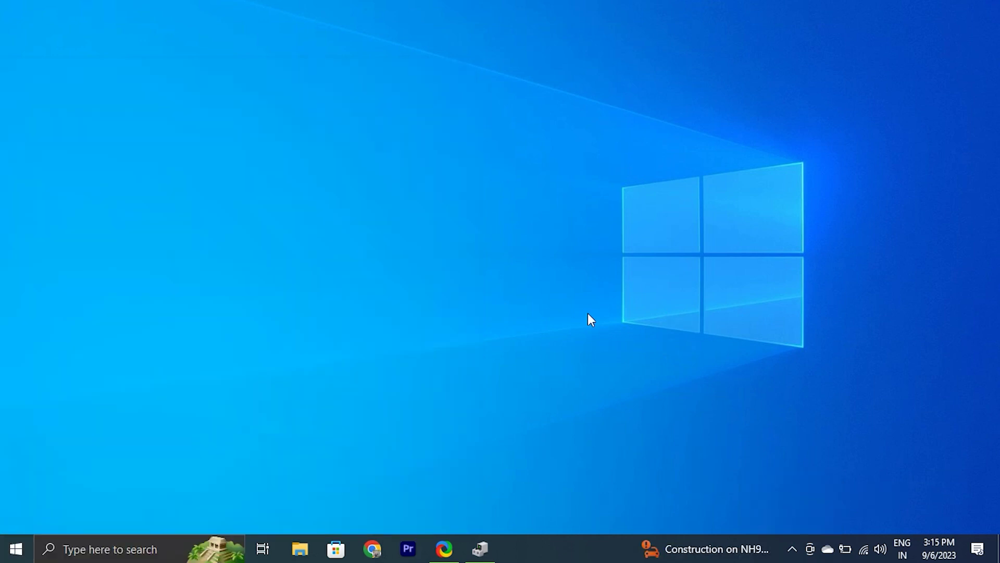
- Close the Run box without running the restart, and reopen Device Manager from Win+X
{"action": "key", "text": "super+r"}
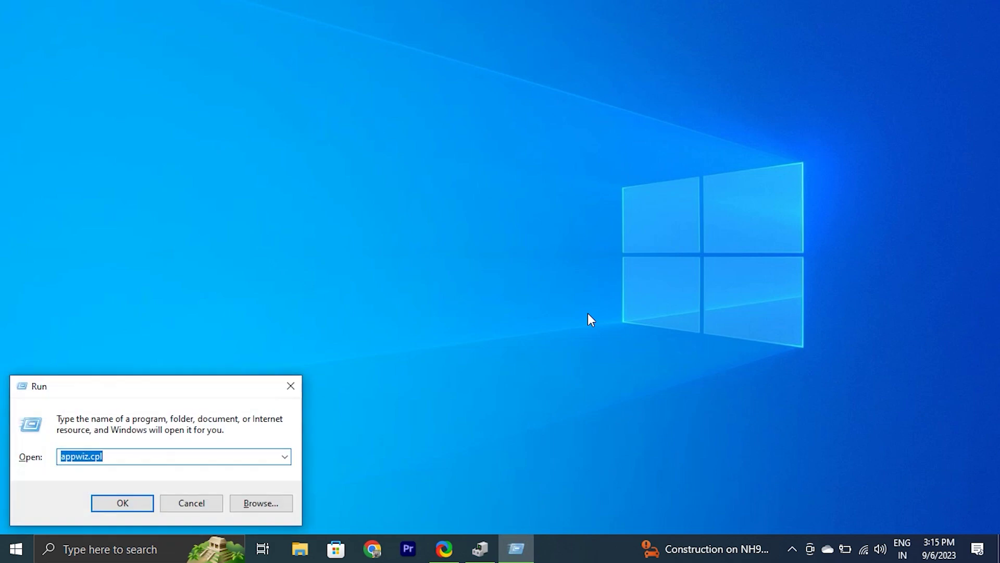
{"action": "type", "text": "shu"}
{"action": "type", "text": "tdown/r"}
{"action": "left_click", "coordinate": [170, 504]}
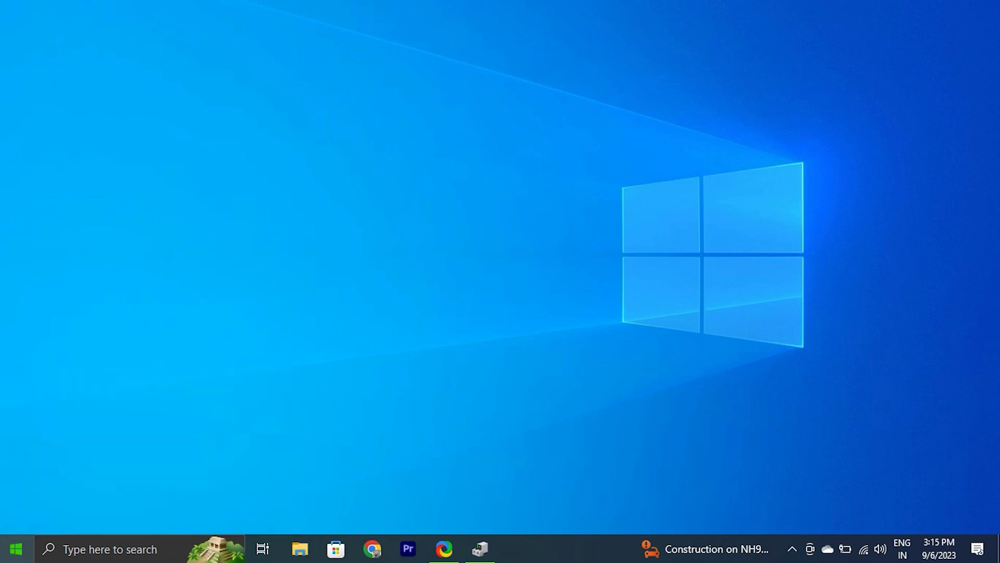
{"action": "left_click", "coordinate": [15, 548]}
{"action": "key", "text": "super+x"}
{"action": "left_click", "coordinate": [27, 246]}
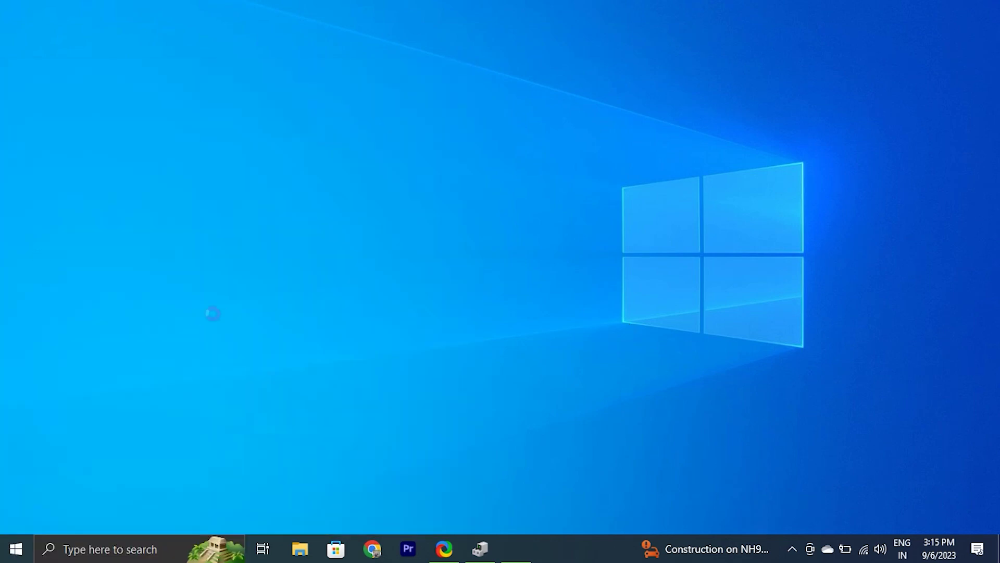
- Search automatically for an HID-compliant mouse driver; the best driver is already installed
{"action": "double_click", "coordinate": [483, 42]}
{"action": "left_click", "coordinate": [21, 221]}
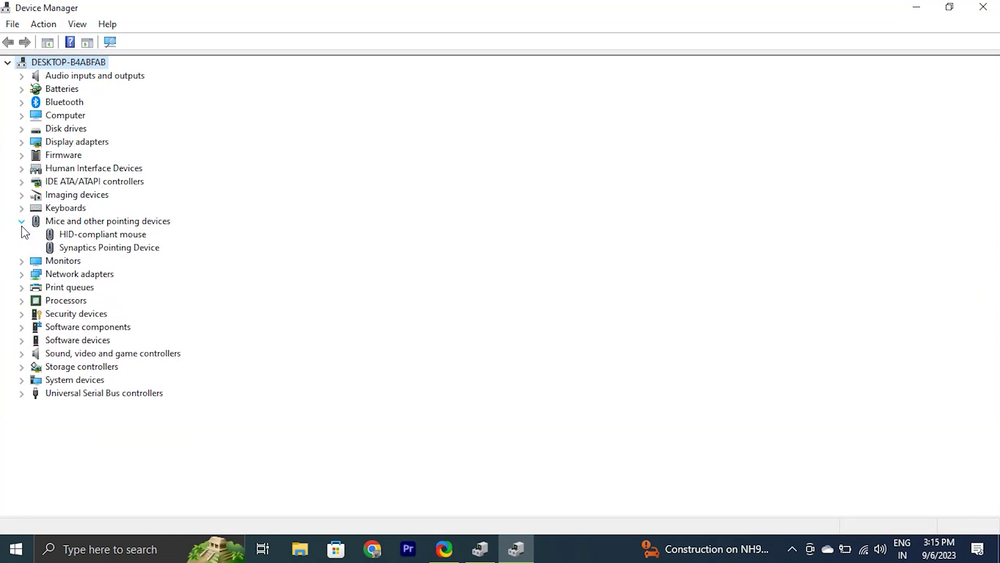
{"action": "left_click", "coordinate": [108, 234]}
{"action": "right_click", "coordinate": [108, 238]}
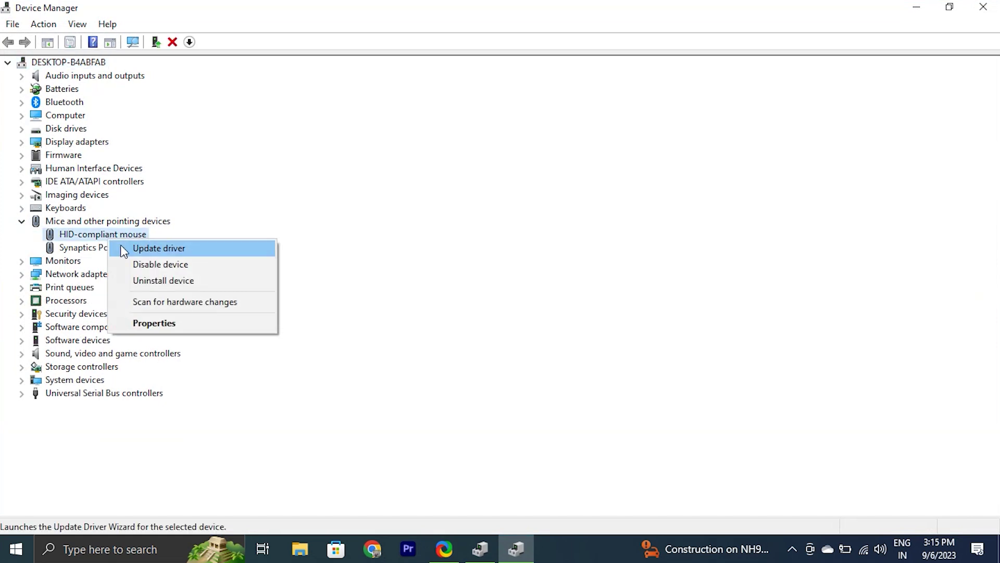
{"action": "left_click", "coordinate": [121, 244]}
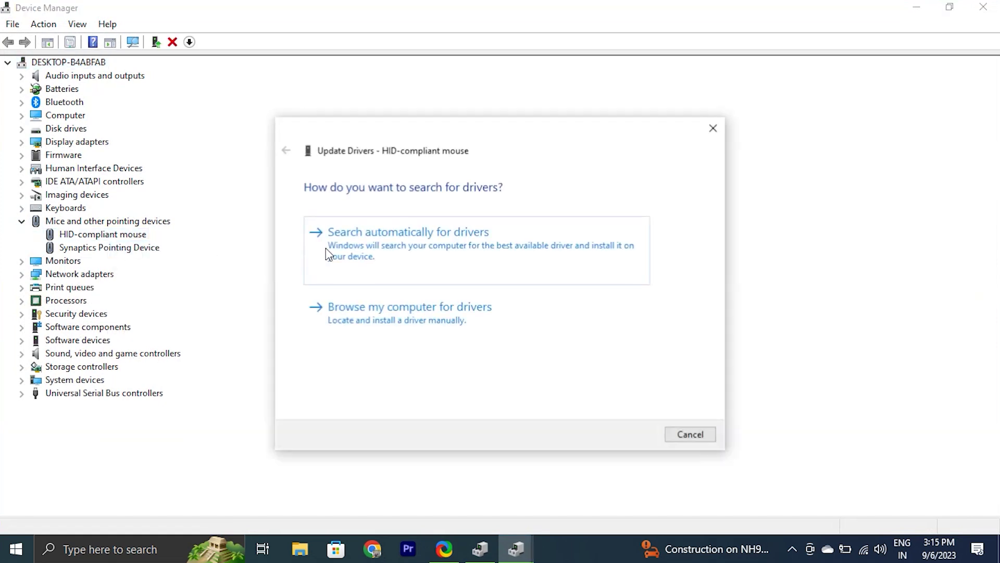
{"action": "left_click", "coordinate": [393, 259]}
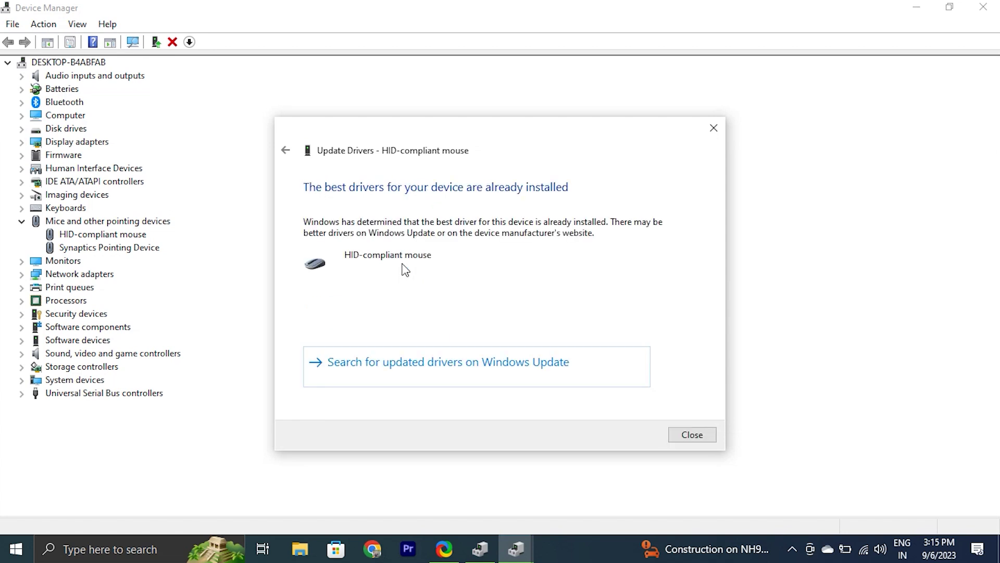
{"action": "left_click", "coordinate": [713, 129]}
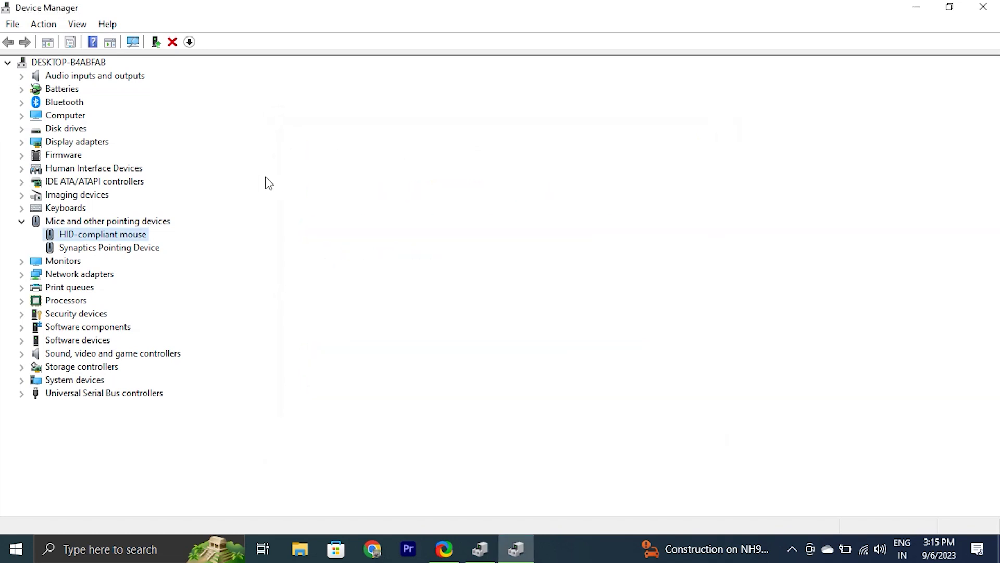
{"action": "right_click", "coordinate": [87, 233]}
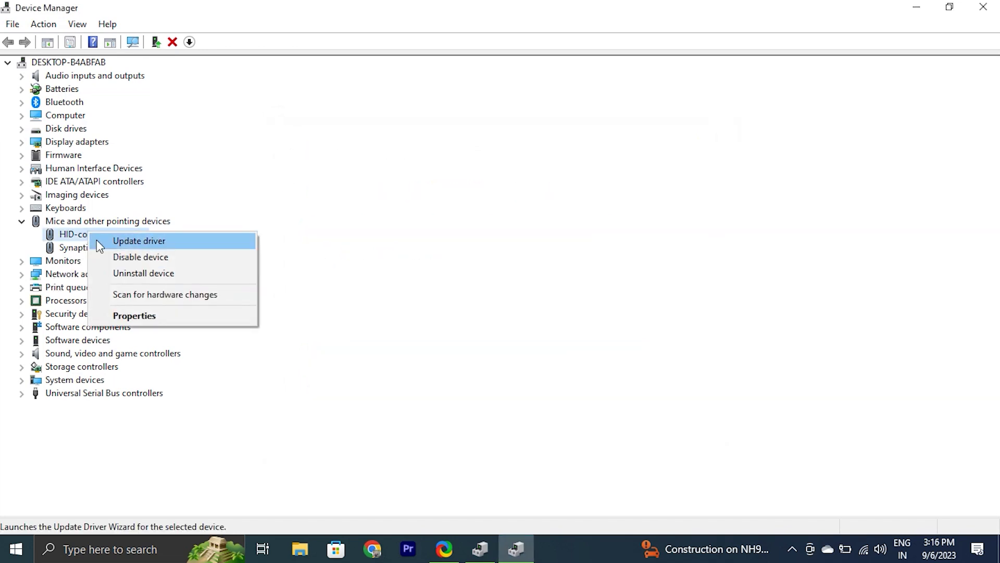
{"action": "left_click", "coordinate": [100, 244]}
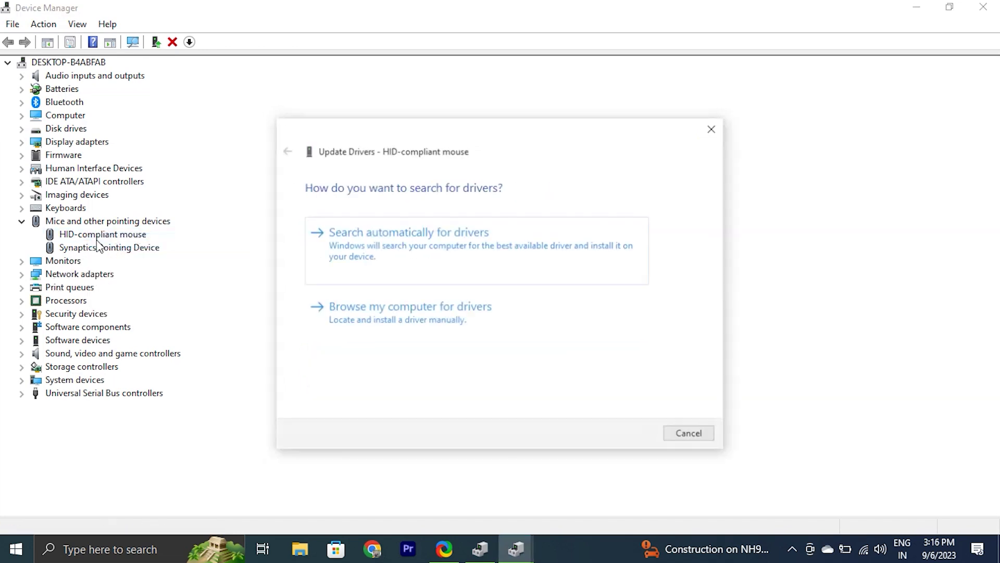
{"action": "left_click", "coordinate": [356, 323]}
{"action": "left_click", "coordinate": [372, 354]}
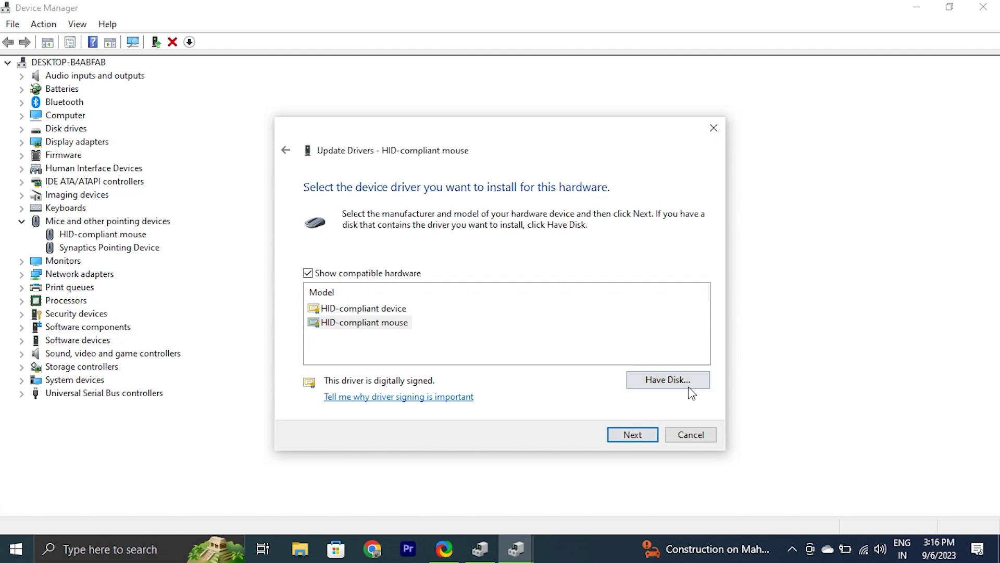
{"action": "left_click", "coordinate": [686, 438]}
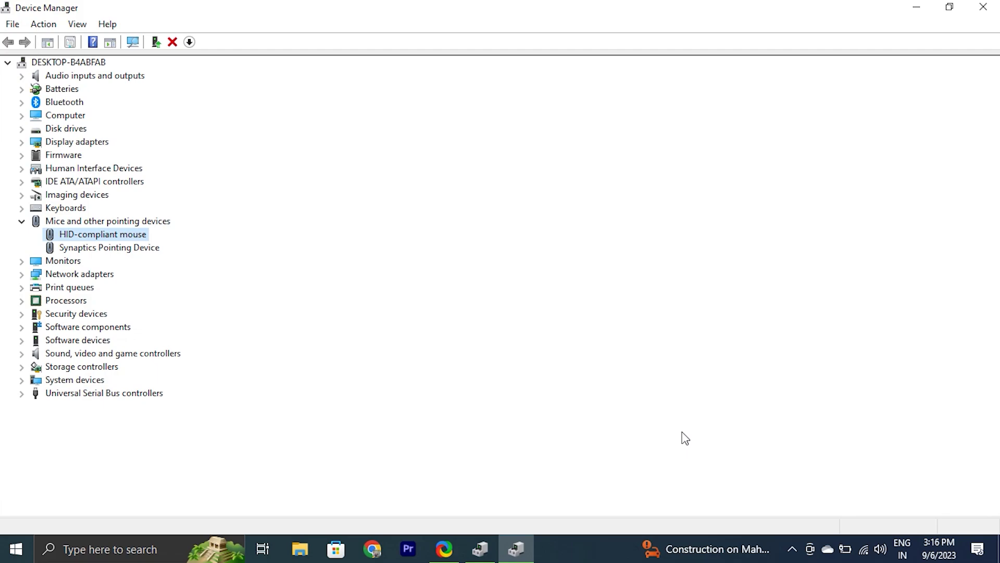
- Close the Device Manager window
{"action": "left_click", "coordinate": [983, 6]}
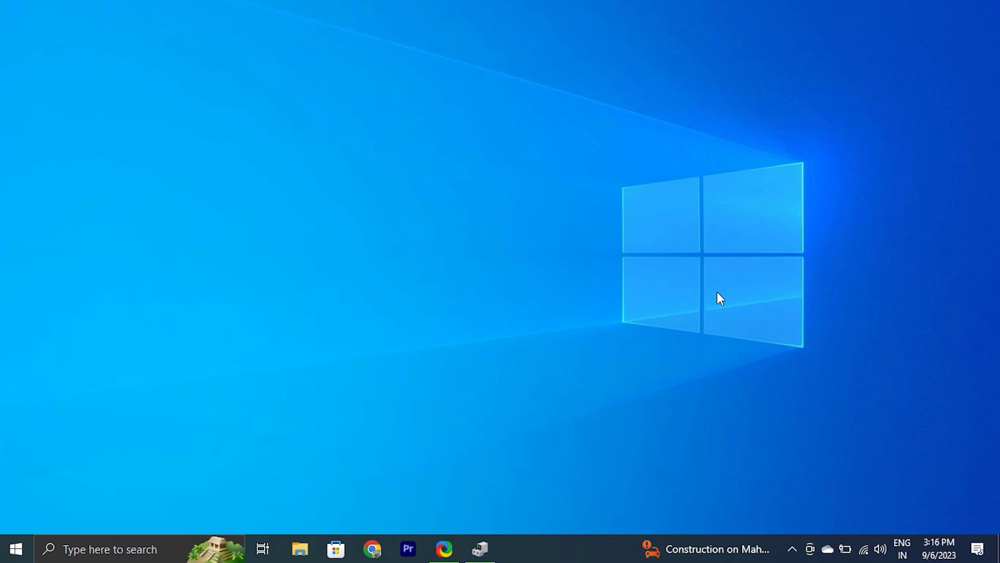
- Open Windows Settings from Start and go to the Apps & features list
{"action": "left_click", "coordinate": [17, 549]}
{"action": "left_click", "coordinate": [17, 517]}
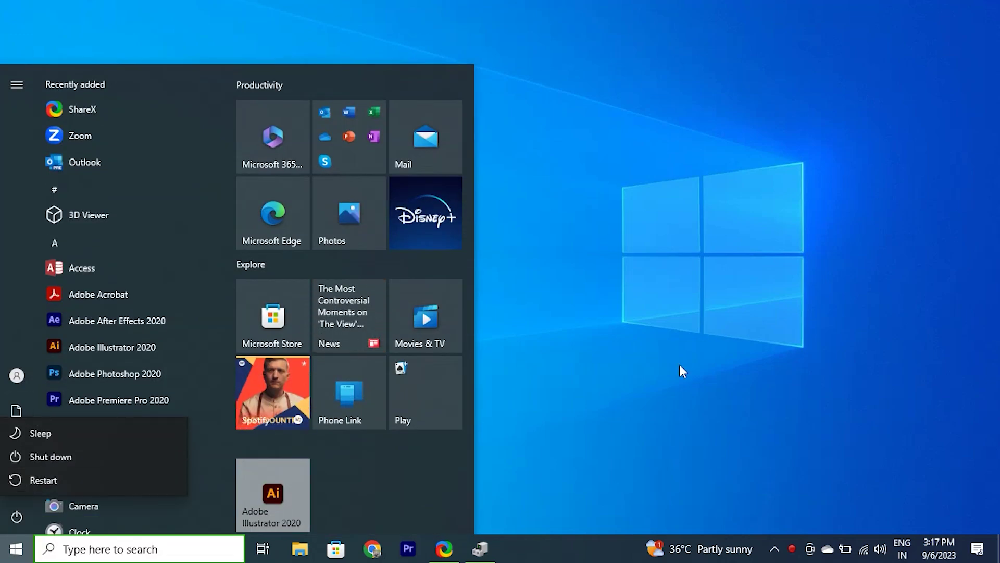
{"action": "left_click", "coordinate": [12, 488]}
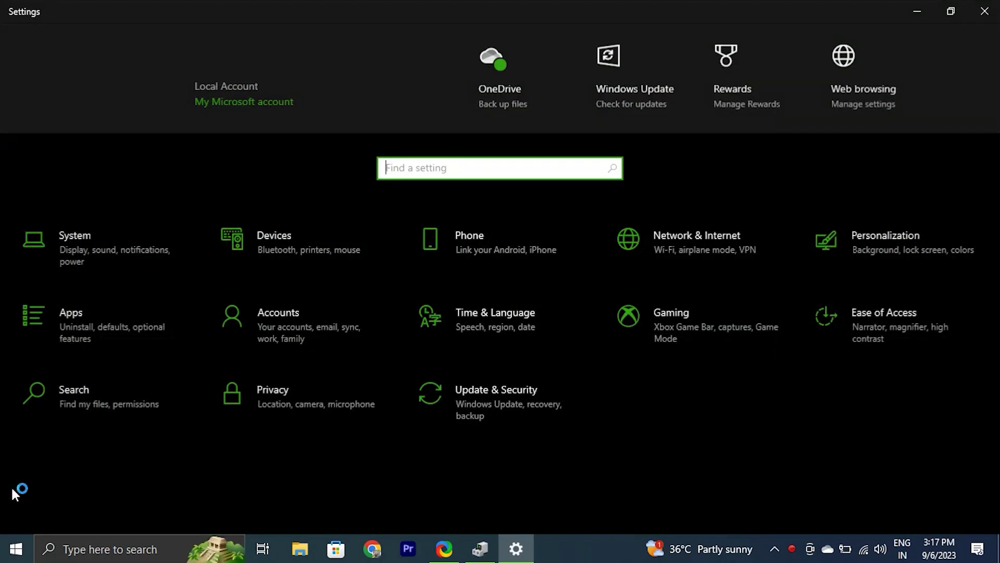
{"action": "left_click", "coordinate": [72, 354]}
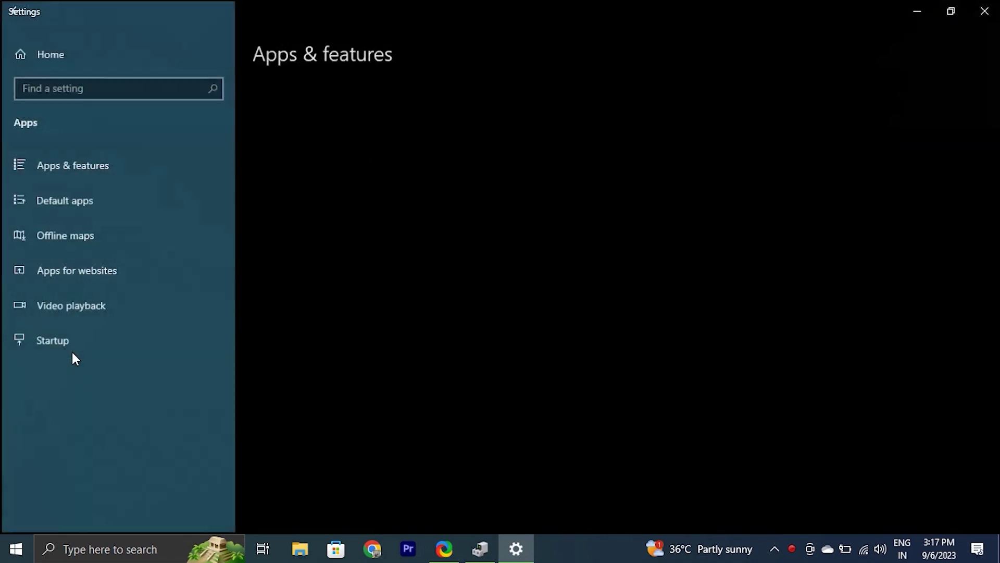
{"action": "scroll", "coordinate": [438, 383], "scroll_direction": "down", "scroll_amount": 6}
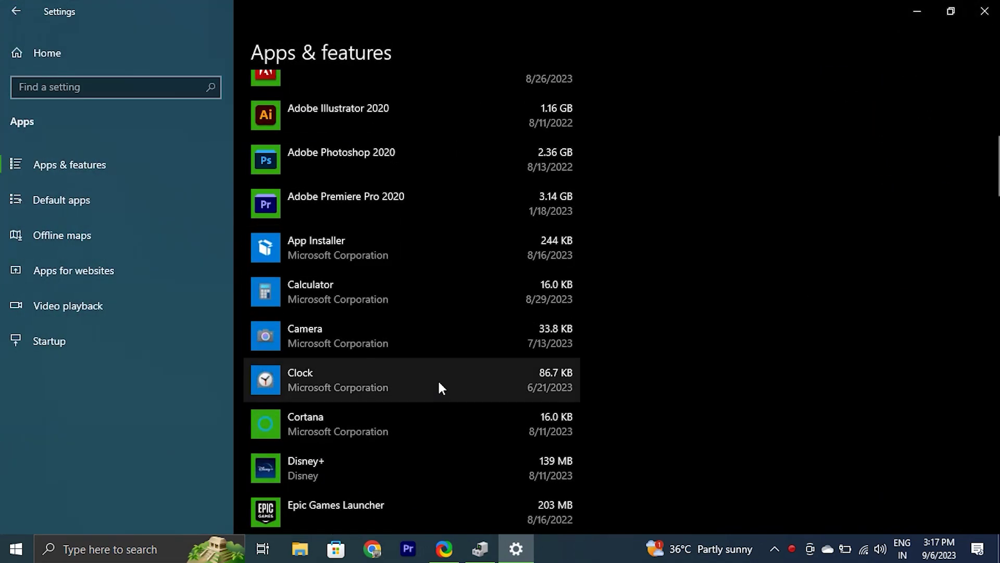
{"action": "scroll", "coordinate": [438, 380], "scroll_direction": "down", "scroll_amount": 5}
{"action": "scroll", "coordinate": [438, 380], "scroll_direction": "down", "scroll_amount": 2}
{"action": "scroll", "coordinate": [438, 379], "scroll_direction": "down", "scroll_amount": 3}
{"action": "scroll", "coordinate": [438, 379], "scroll_direction": "down", "scroll_amount": 6}
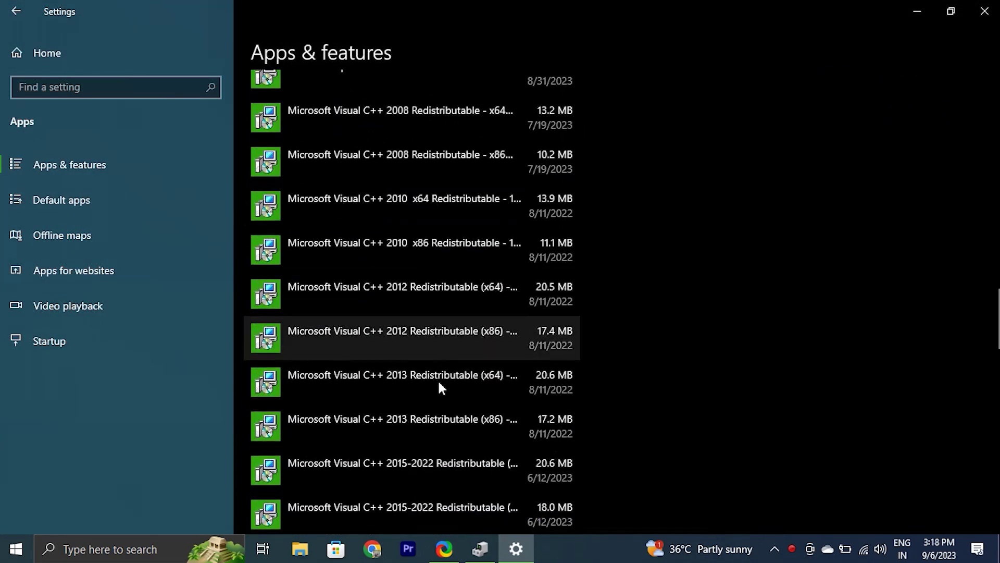
{"action": "scroll", "coordinate": [439, 385], "scroll_direction": "down", "scroll_amount": 5}
{"action": "scroll", "coordinate": [439, 385], "scroll_direction": "down", "scroll_amount": 1}
{"action": "scroll", "coordinate": [438, 386], "scroll_direction": "down", "scroll_amount": 5}
{"action": "scroll", "coordinate": [439, 386], "scroll_direction": "down", "scroll_amount": 4}
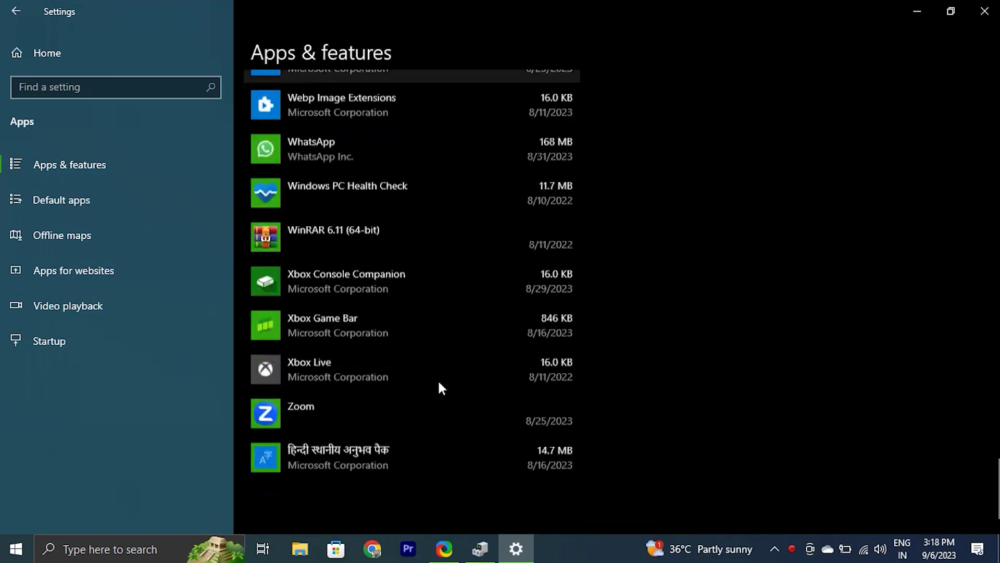